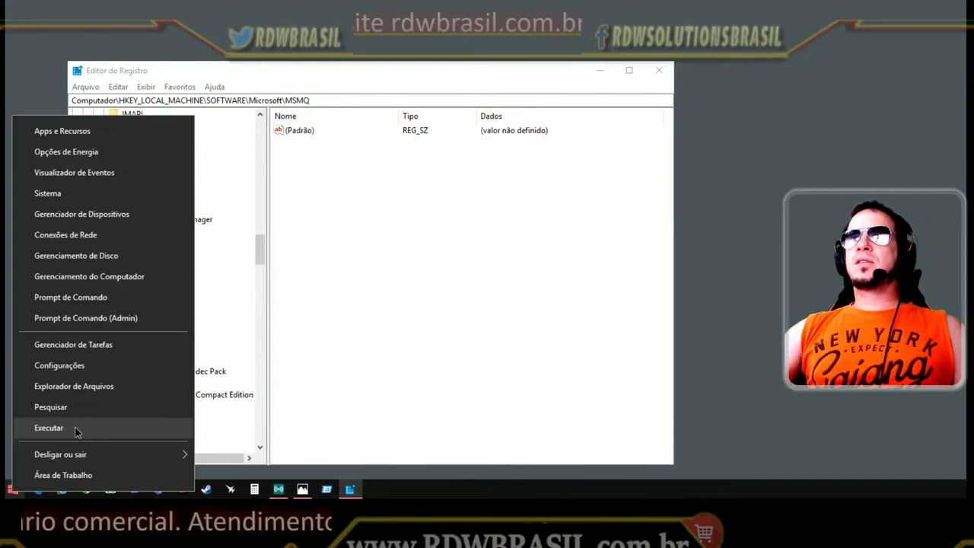
pyautogui.click(73, 429)
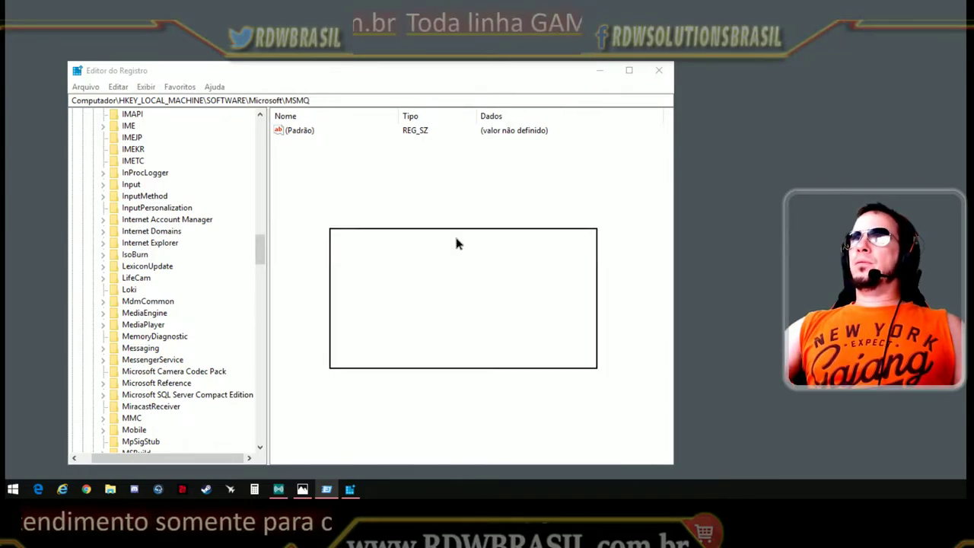
pyautogui.write('regedit')
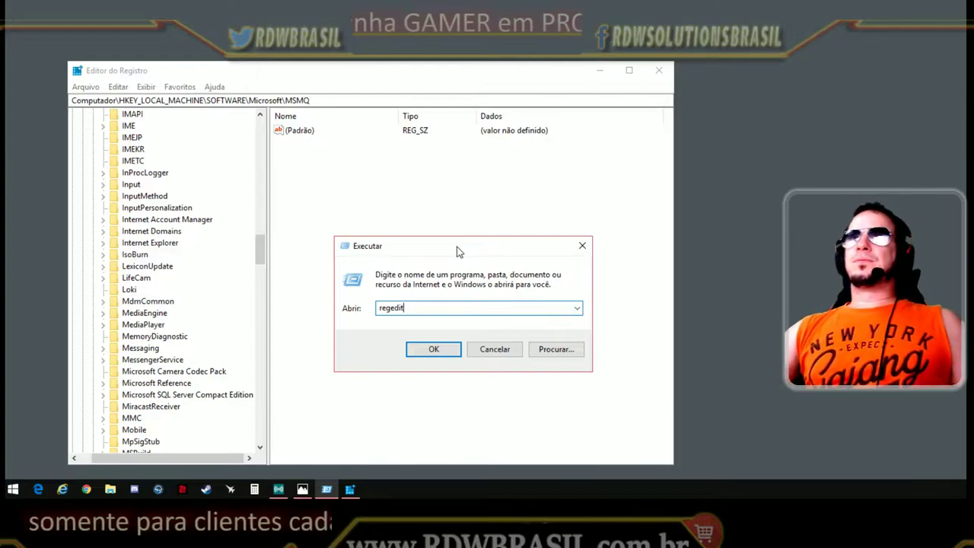
pyautogui.click(583, 245)
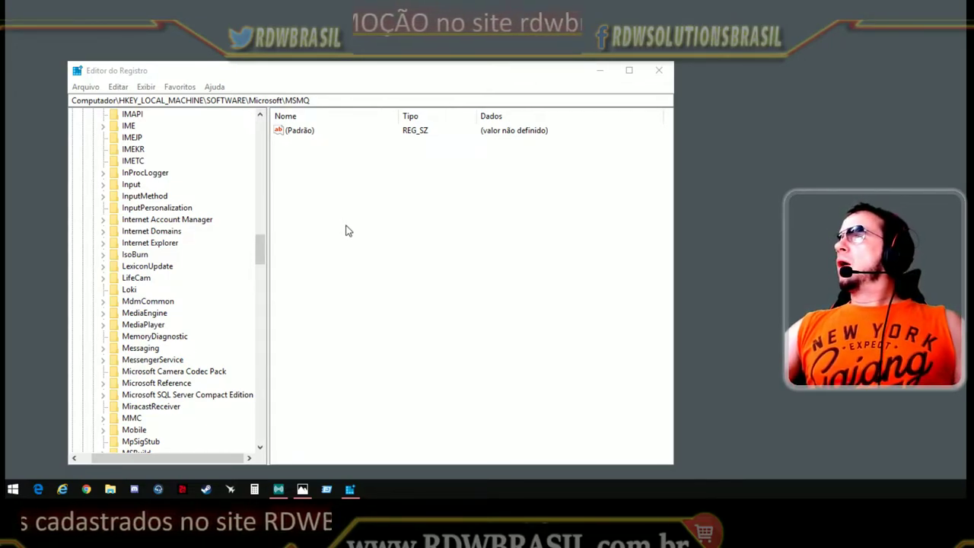
# Step: Open the Services console from the services list in Task Manager
pyautogui.rightClick(413, 489)
pyautogui.click(468, 421)
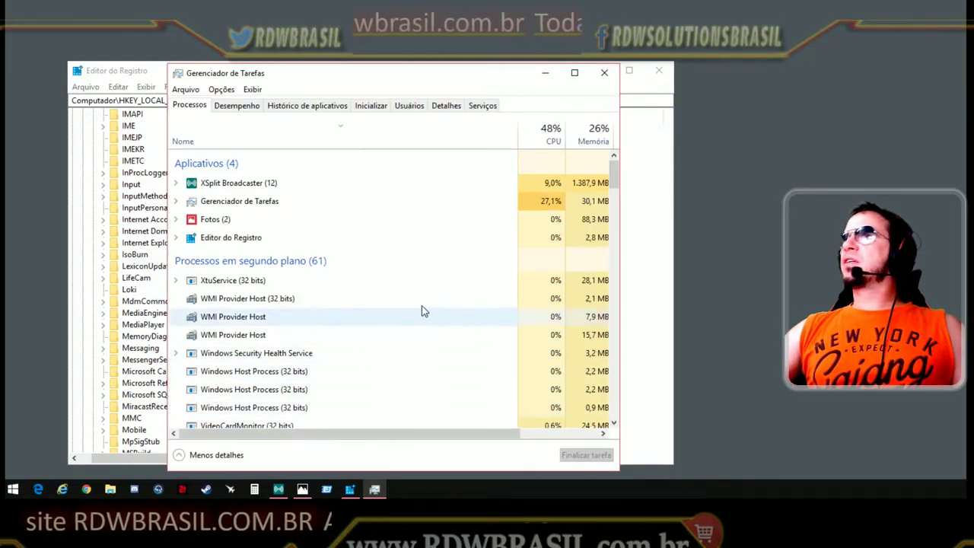
pyautogui.click(481, 106)
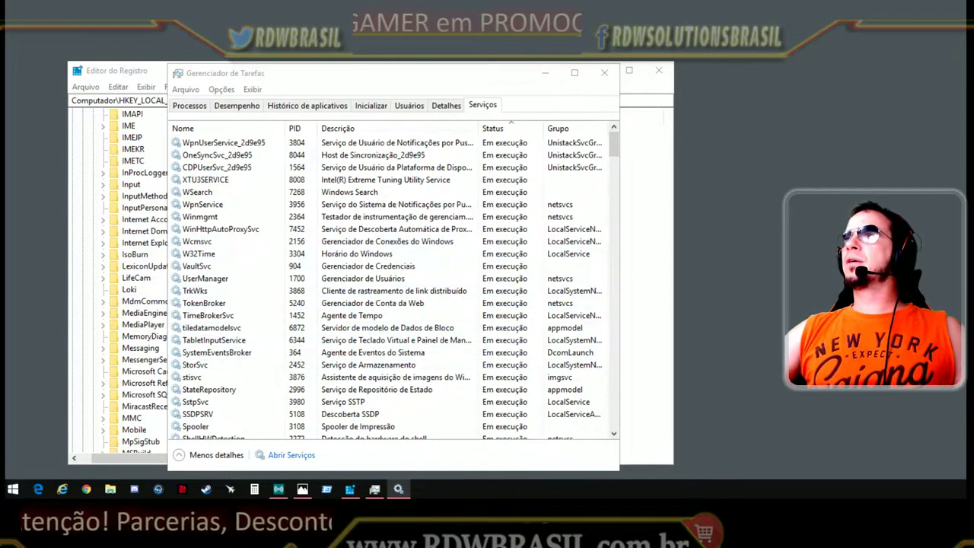
pyautogui.rightClick(14, 487)
pyautogui.click(112, 430)
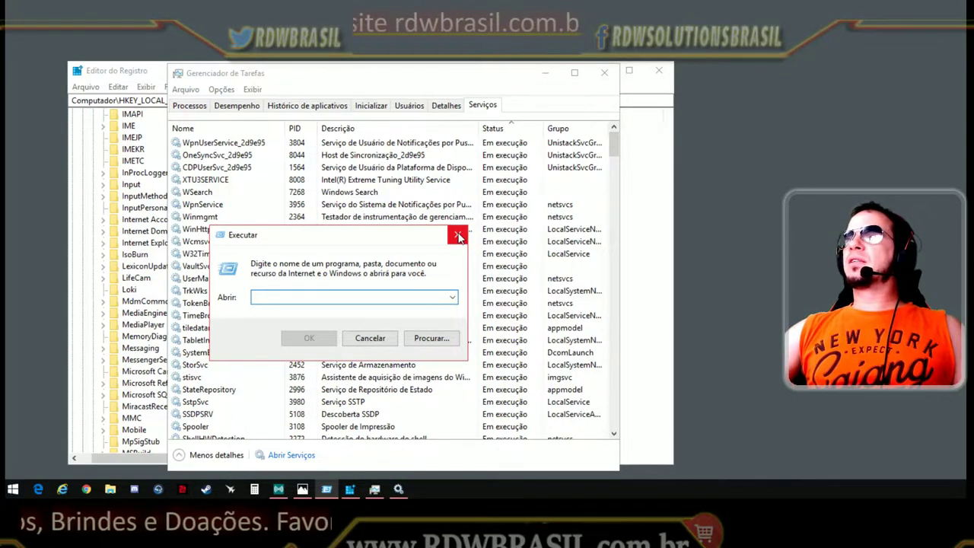
pyautogui.click(457, 236)
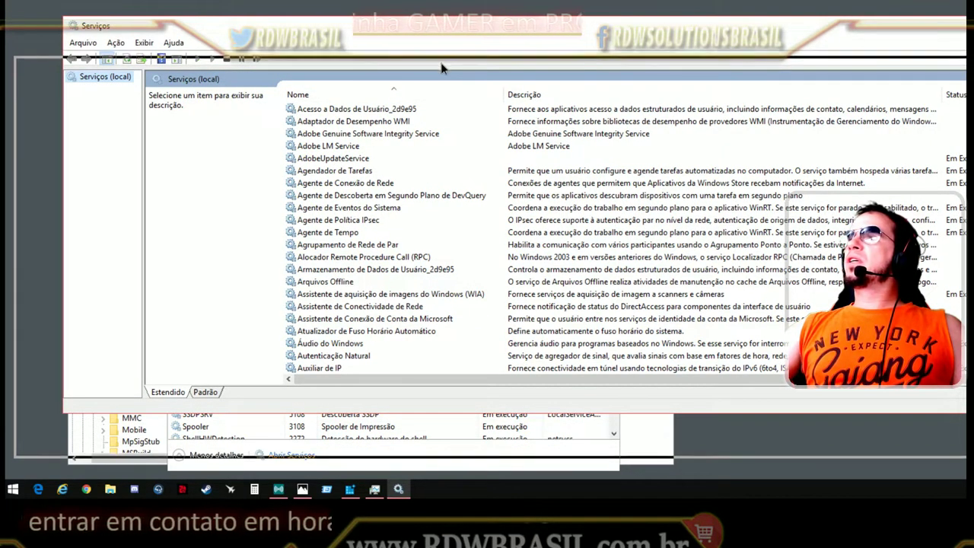
# Step: Find the Windows Update service in the Services console and open its properties
pyautogui.moveTo(449, 64); pyautogui.dragTo(446, 63)
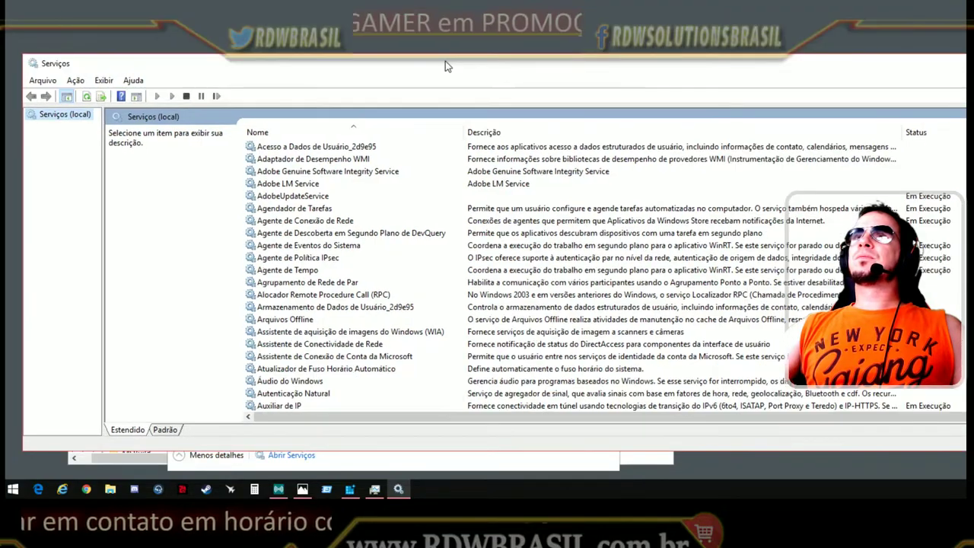
pyautogui.scroll(-20, 341, 178)
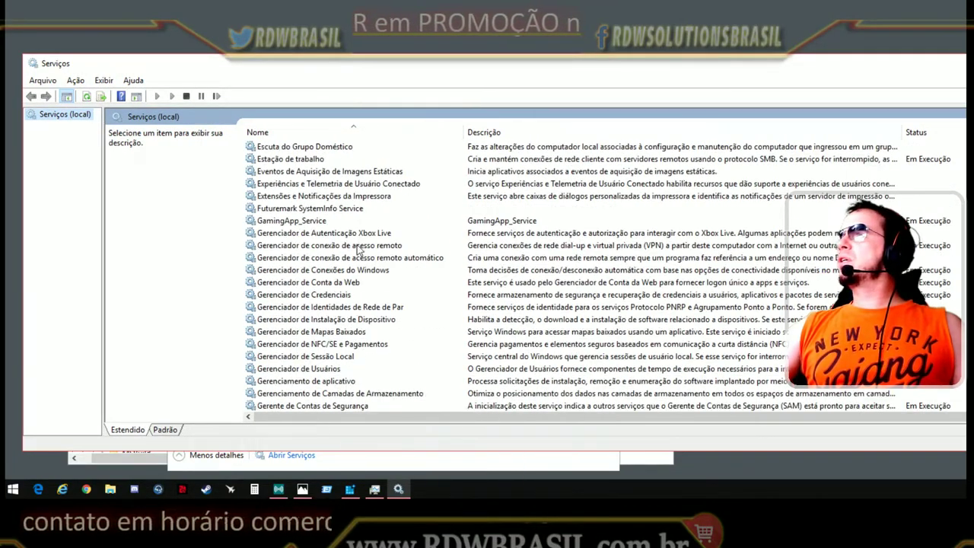
pyautogui.scroll(-20, 362, 238)
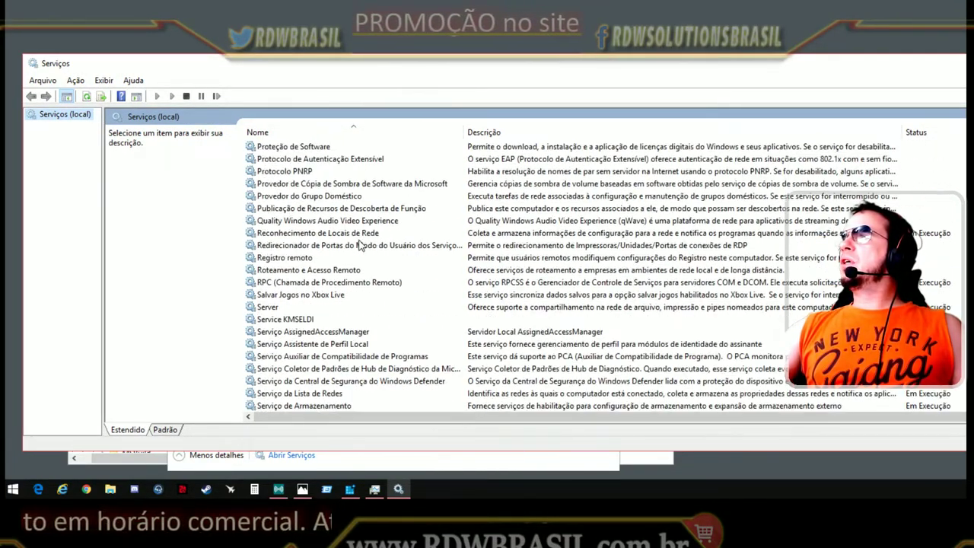
pyautogui.scroll(-20, 363, 249)
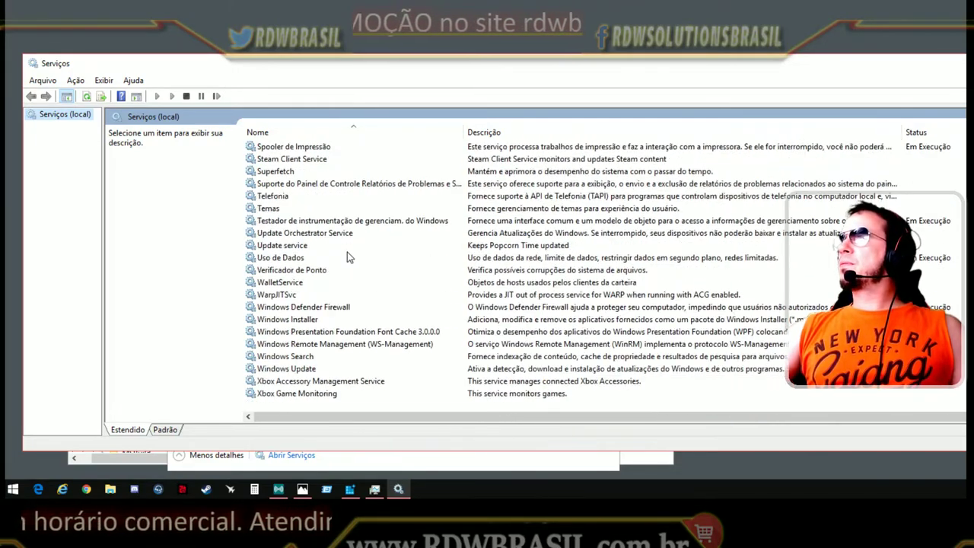
pyautogui.click(289, 368)
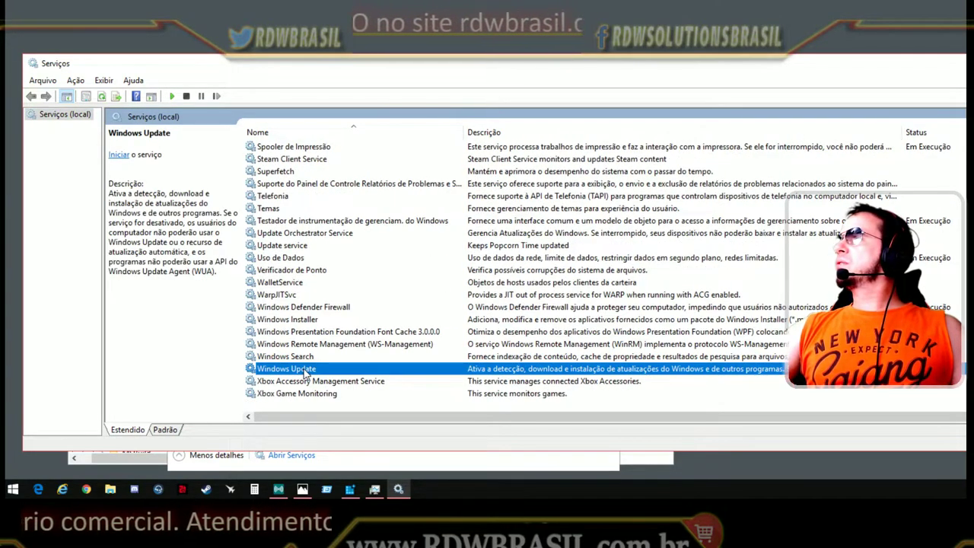
pyautogui.rightClick(306, 371)
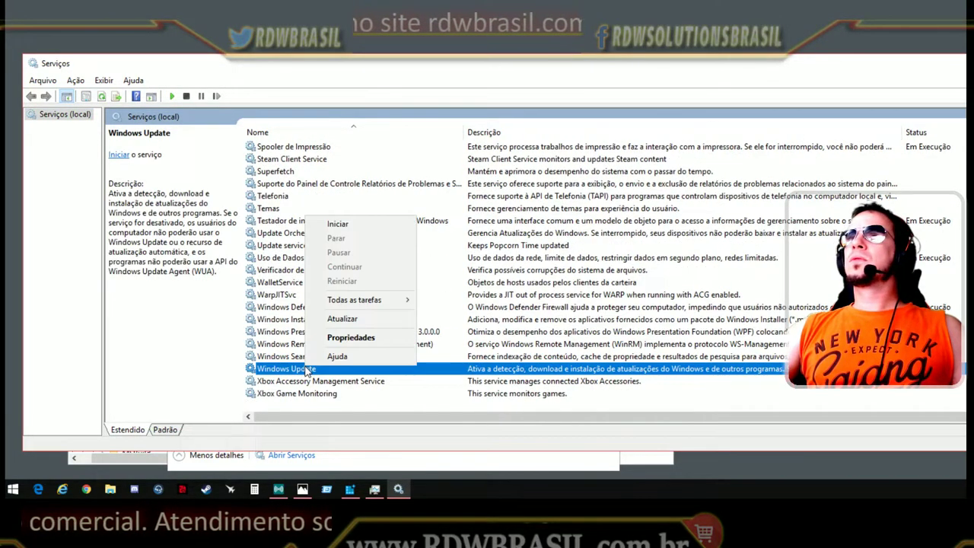
pyautogui.click(362, 339)
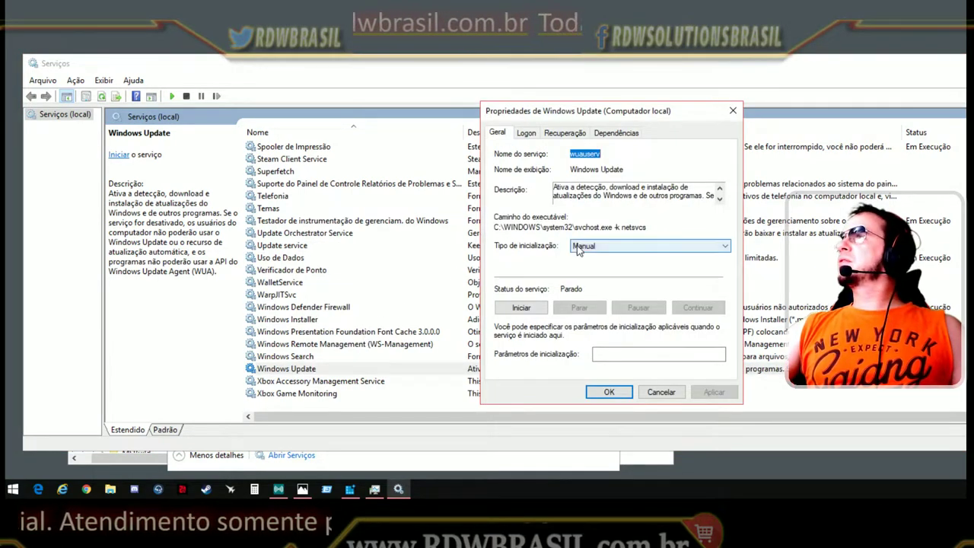
# Step: Set the Windows Update service's startup type to Desativado, apply it and close its properties
pyautogui.click(592, 245)
pyautogui.click(597, 275)
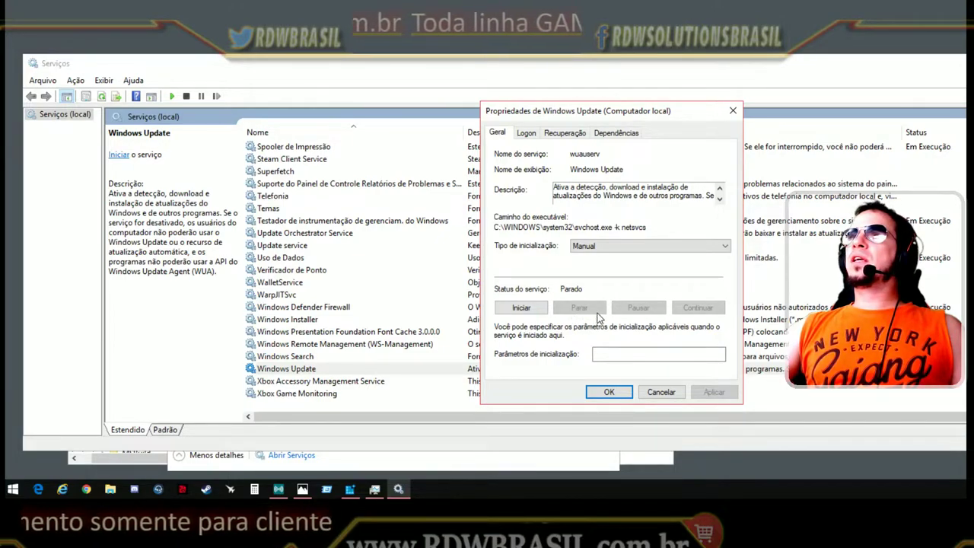
pyautogui.click(593, 247)
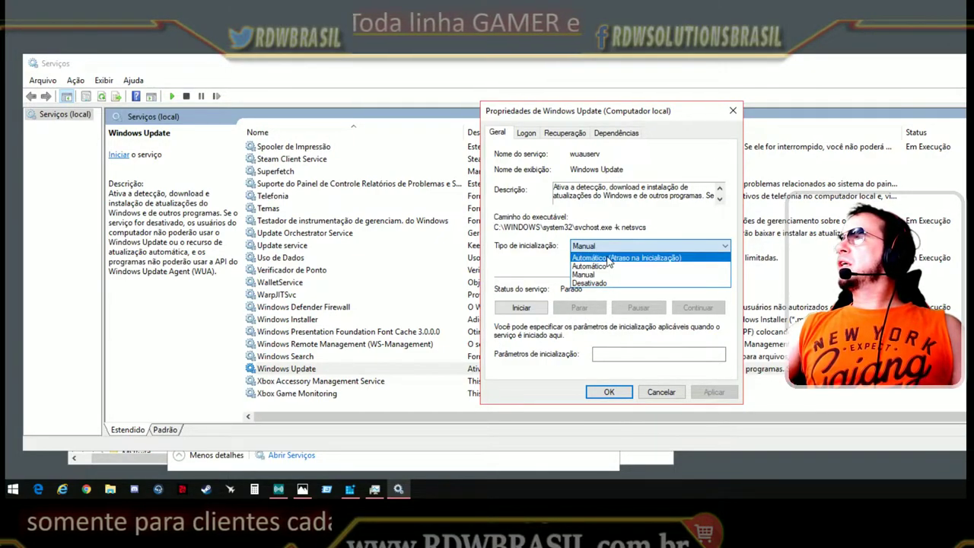
pyautogui.click(601, 283)
pyautogui.click(717, 392)
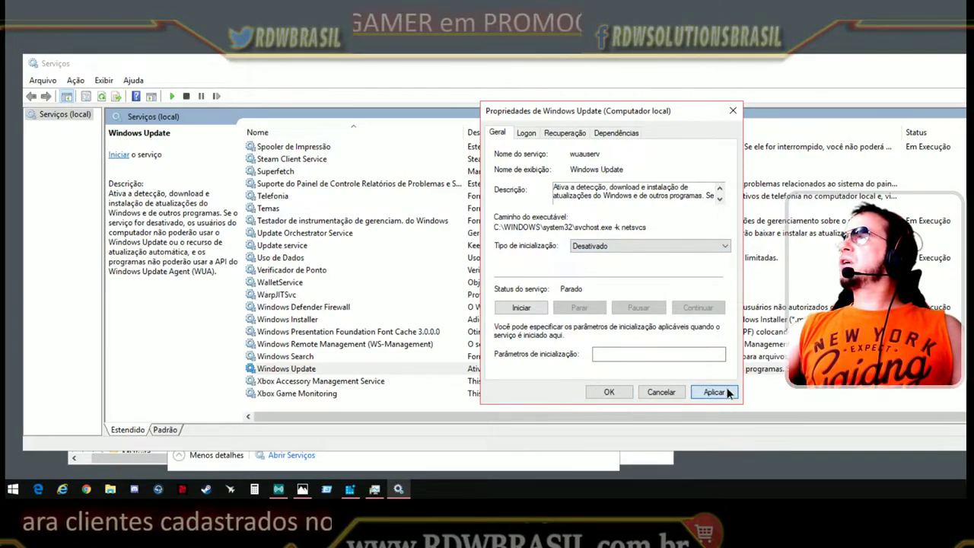
pyautogui.click(612, 391)
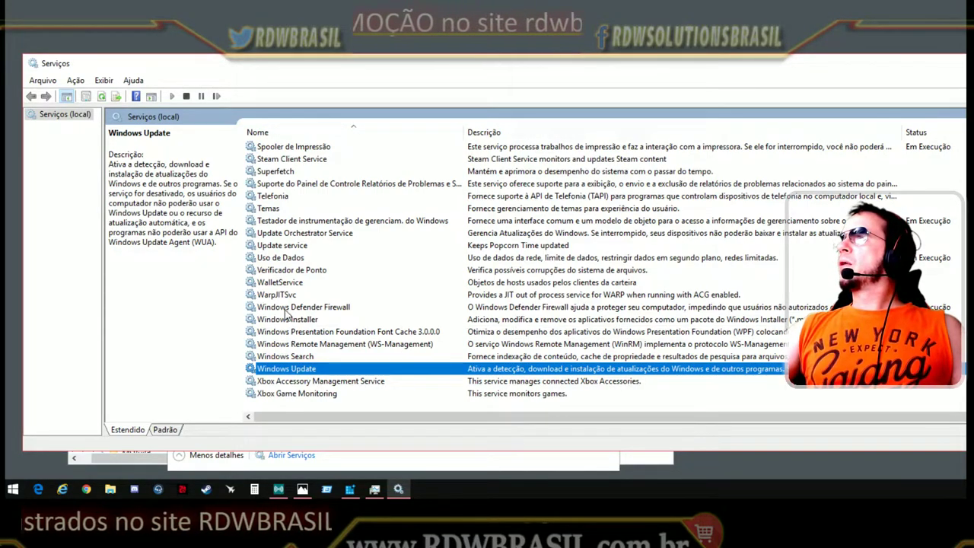
# Step: Set the startup type of the Update Orchestrator Service to Desativado, apply it and close its properties
pyautogui.click(292, 234)
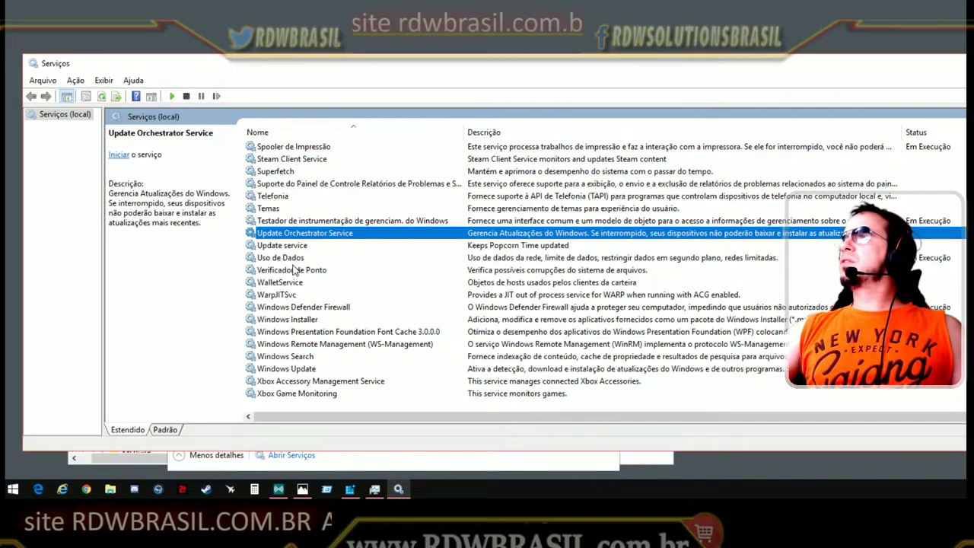
pyautogui.rightClick(282, 237)
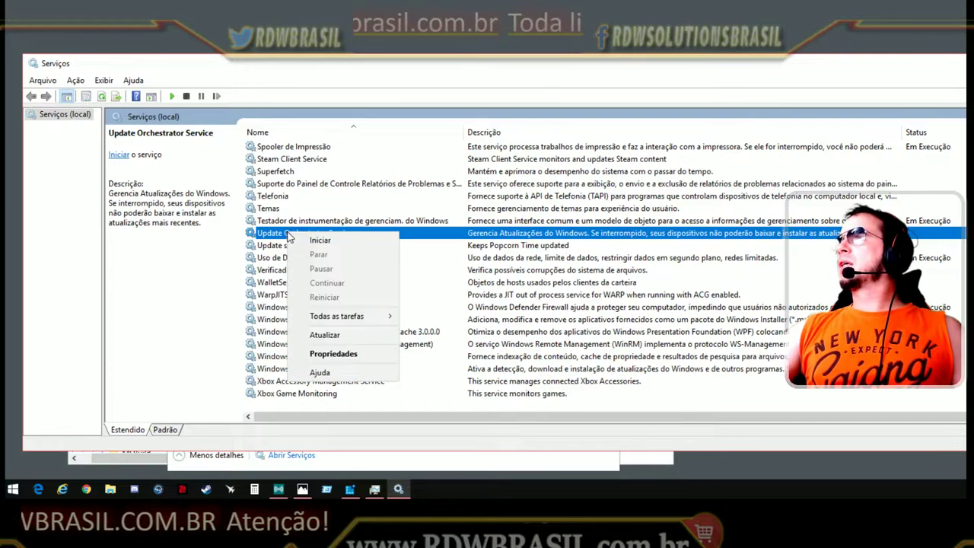
pyautogui.click(339, 356)
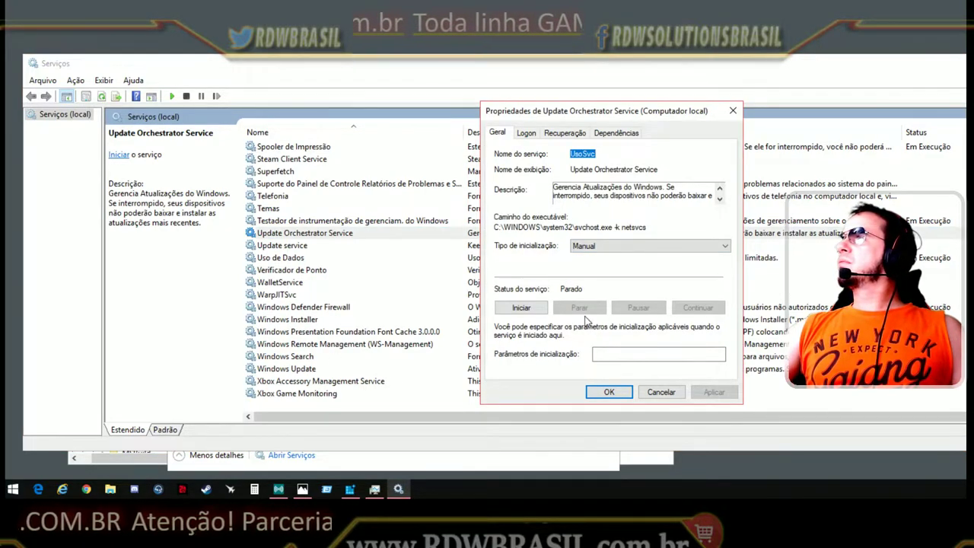
pyautogui.click(597, 246)
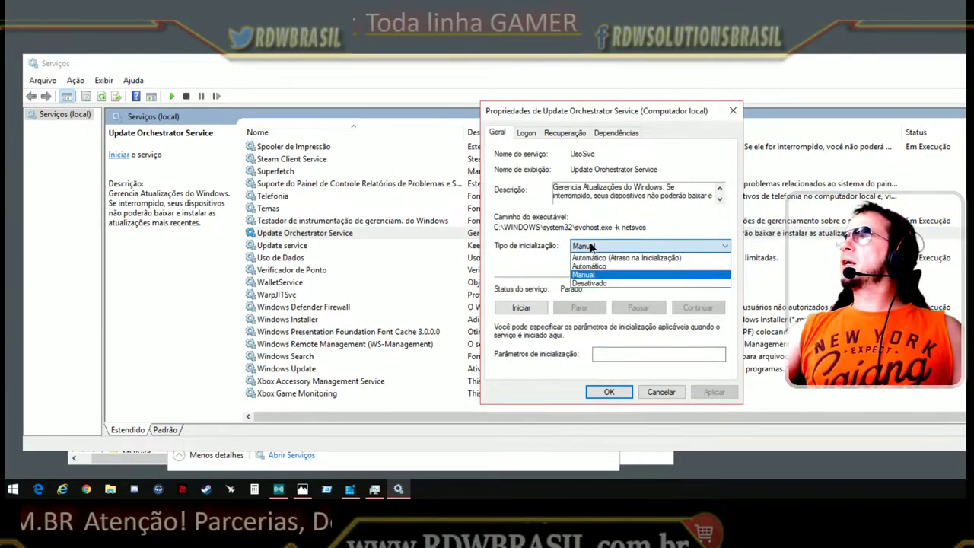
pyautogui.click(587, 288)
pyautogui.click(718, 390)
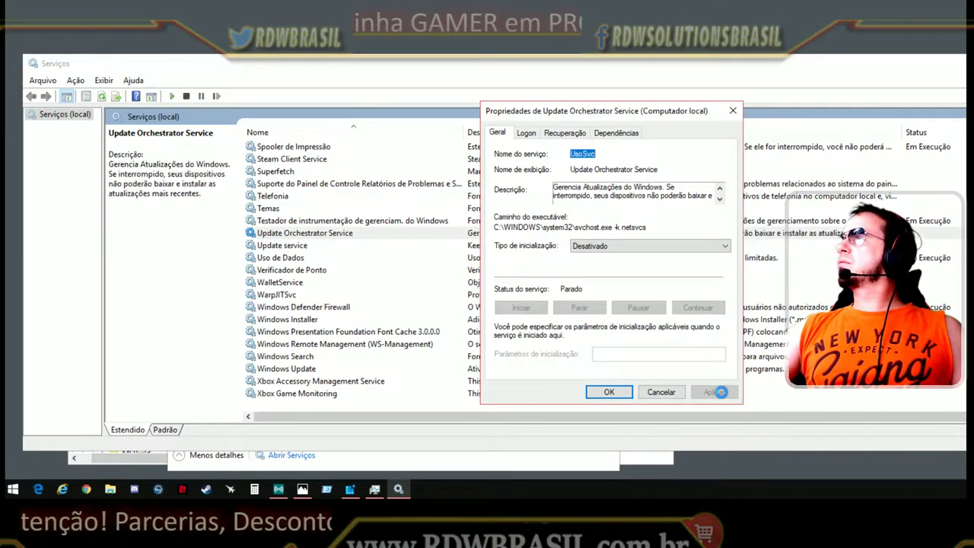
pyautogui.click(613, 392)
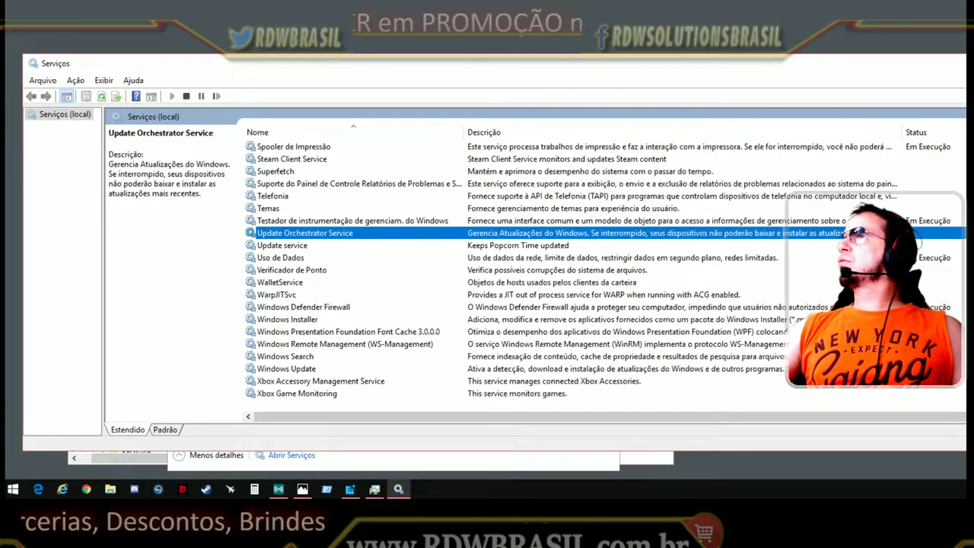
# Step: Close the Services console and Task Manager to return to the Registry Editor
pyautogui.moveTo(965, 138); pyautogui.dragTo(781, 138)
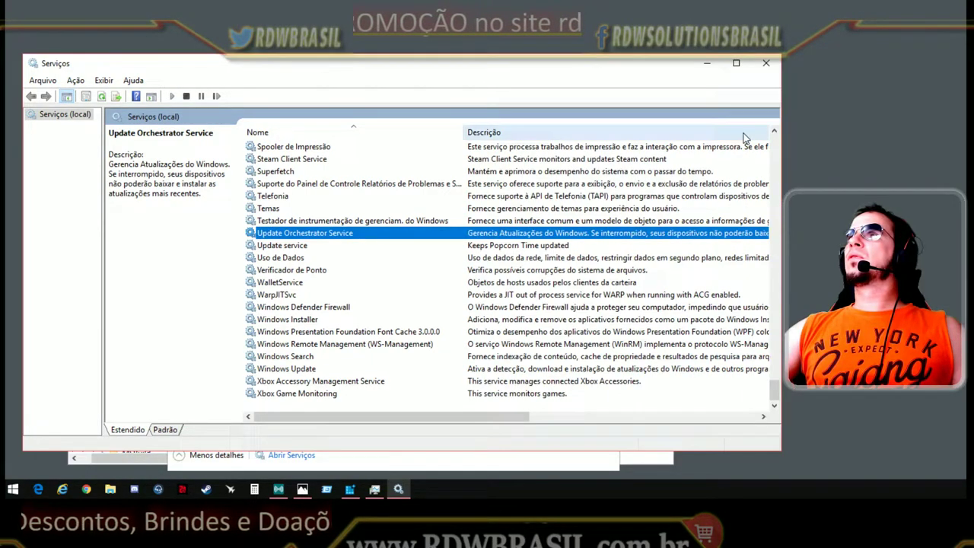
pyautogui.click(768, 68)
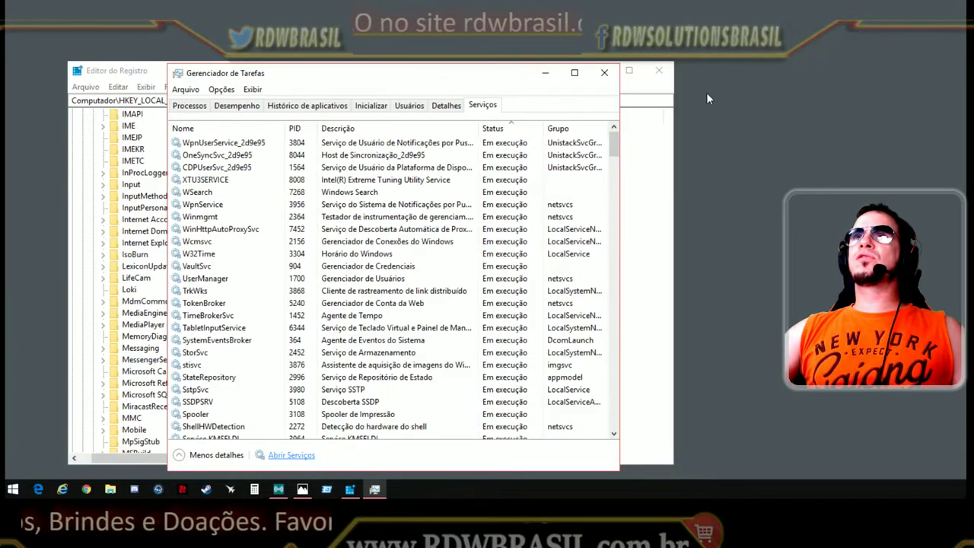
pyautogui.click(604, 74)
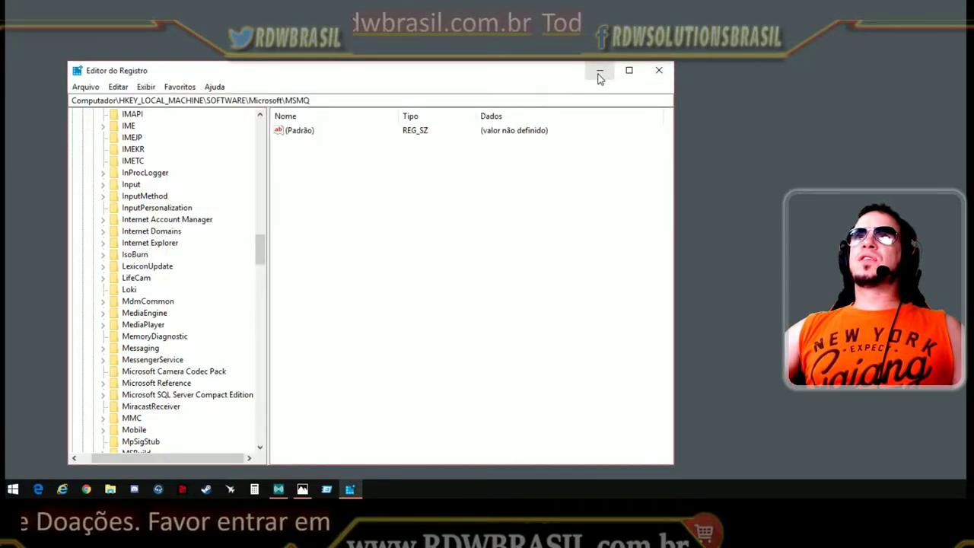
# Step: Collapse the Microsoft, SOFTWARE and HKEY_LOCAL_MACHINE keys in the registry tree
pyautogui.scroll(20, 238, 266)
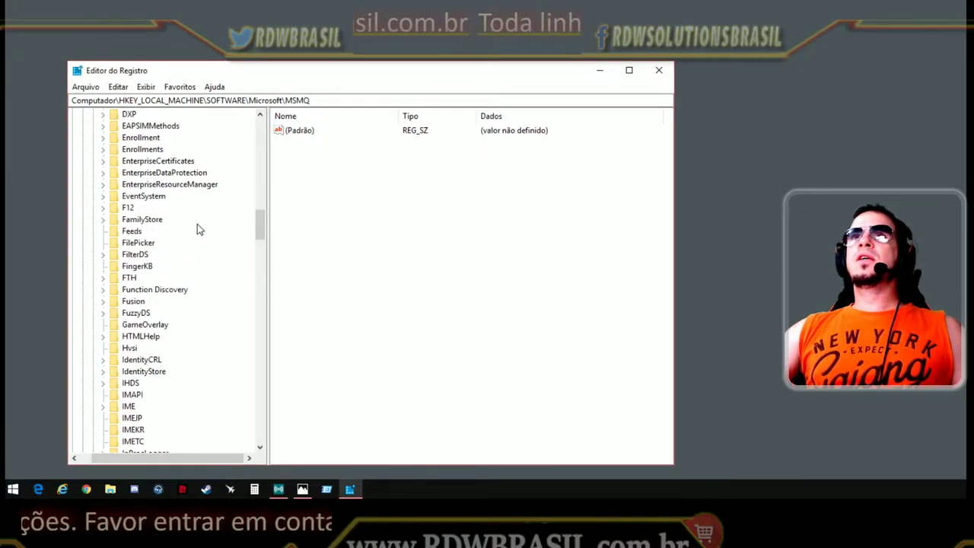
pyautogui.scroll(8, 179, 217)
pyautogui.scroll(-4, 174, 206)
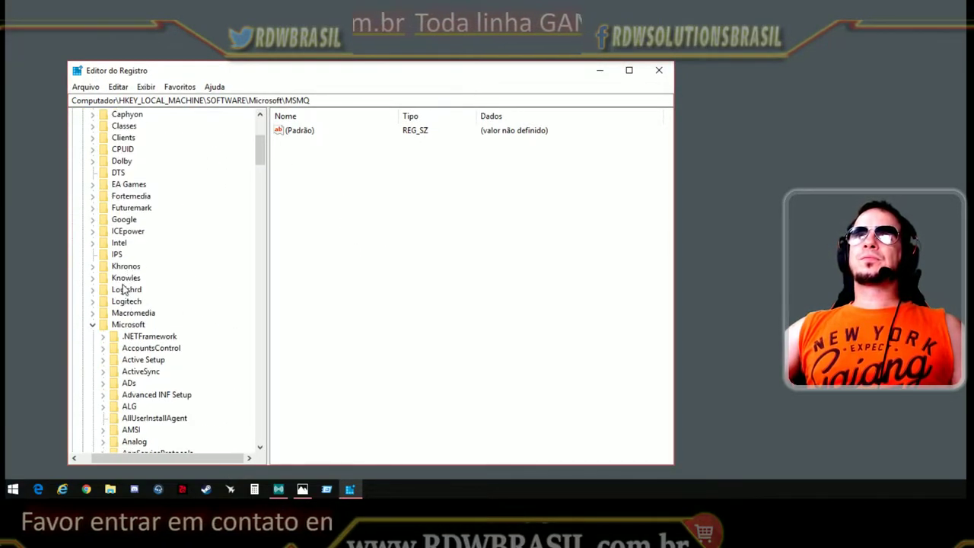
pyautogui.click(93, 325)
pyautogui.scroll(5, 93, 329)
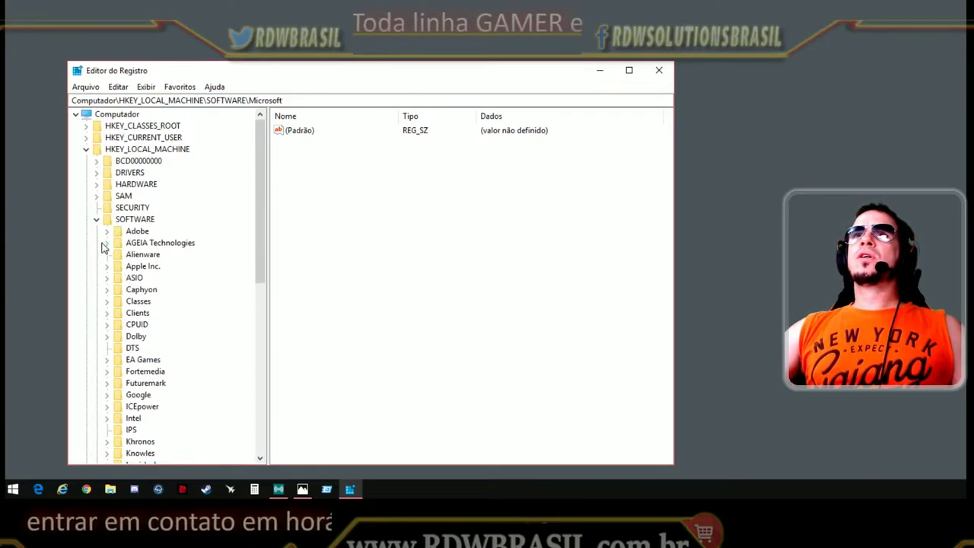
pyautogui.click(96, 219)
pyautogui.click(86, 149)
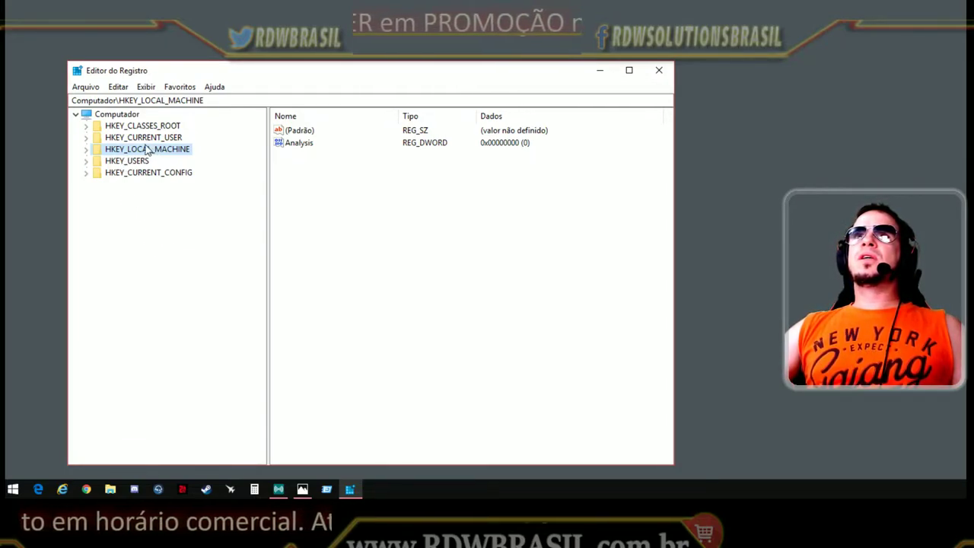
# Step: Expand the registry tree to HKEY_LOCAL_MACHINE\SOFTWARE\Policies and show the subkeys of Policies
pyautogui.click(86, 150)
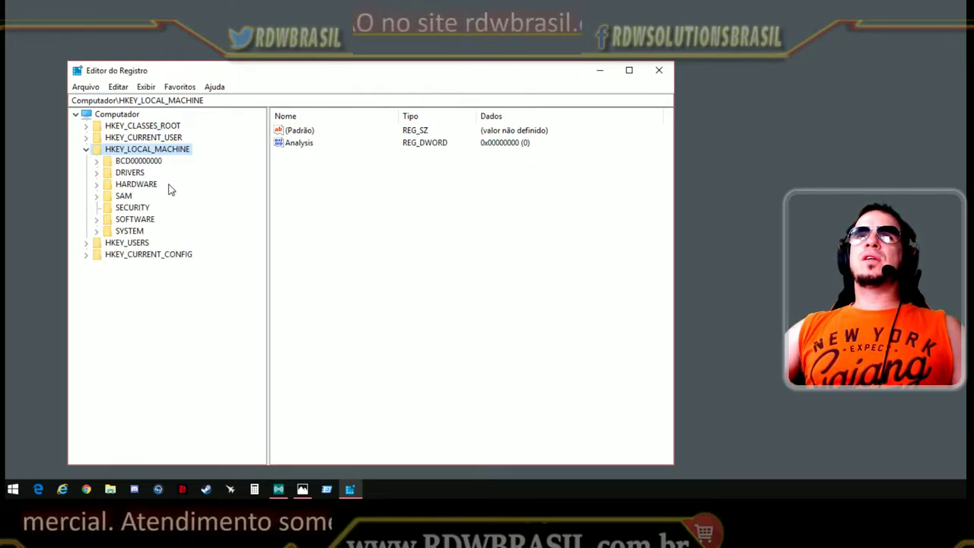
pyautogui.click(124, 220)
pyautogui.click(95, 220)
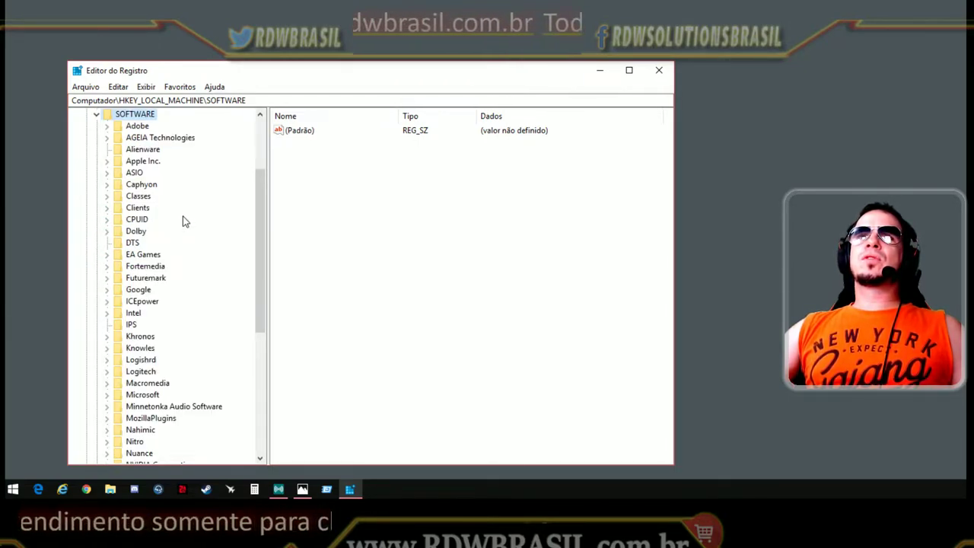
pyautogui.scroll(-7, 183, 221)
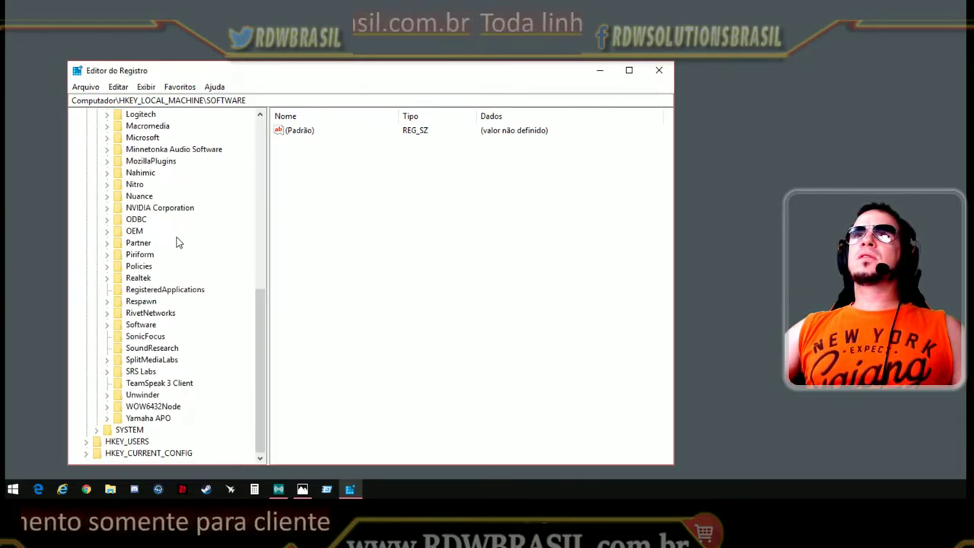
pyautogui.click(139, 266)
pyautogui.click(107, 267)
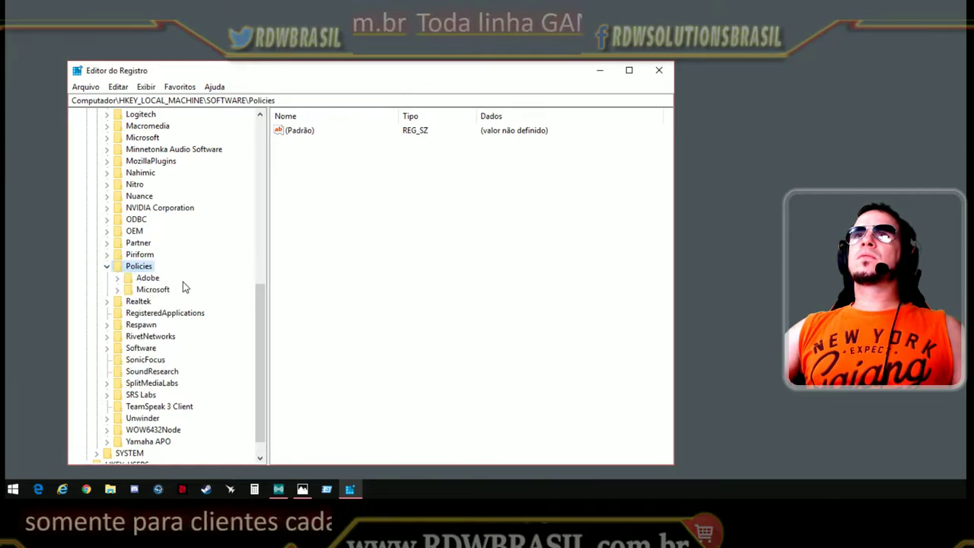
# Step: Expand the Microsoft key under Policies and its Windows key to show the Windows policy subkeys
pyautogui.click(161, 290)
pyautogui.click(118, 290)
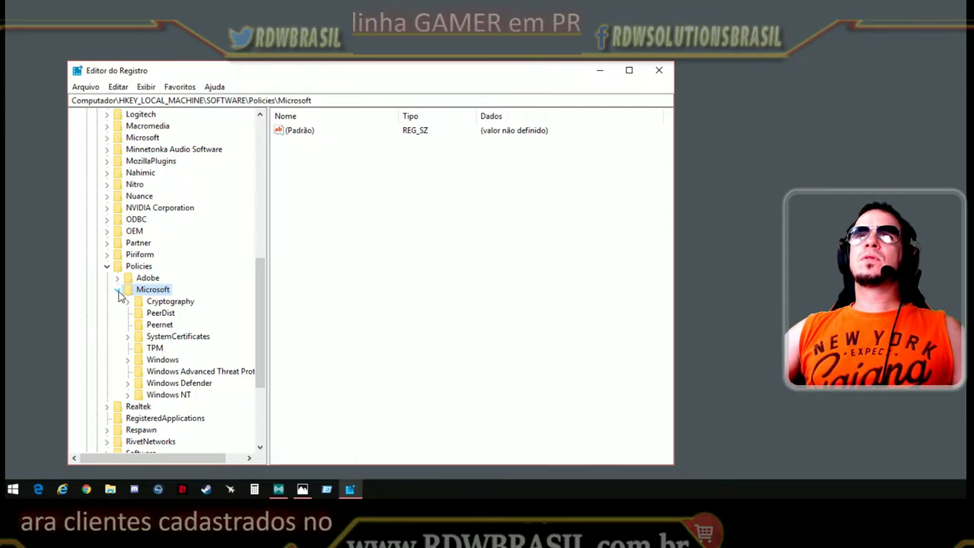
pyautogui.scroll(-1, 149, 295)
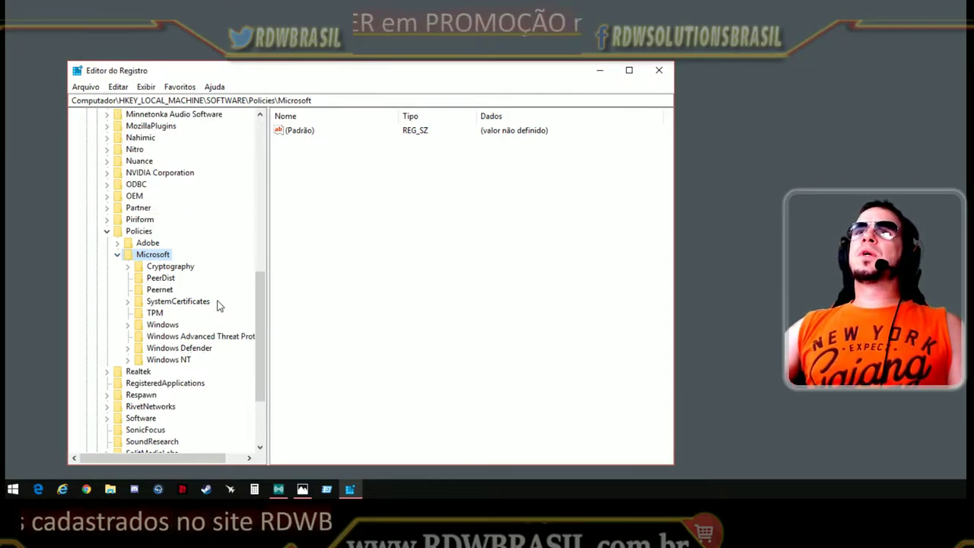
pyautogui.click(163, 325)
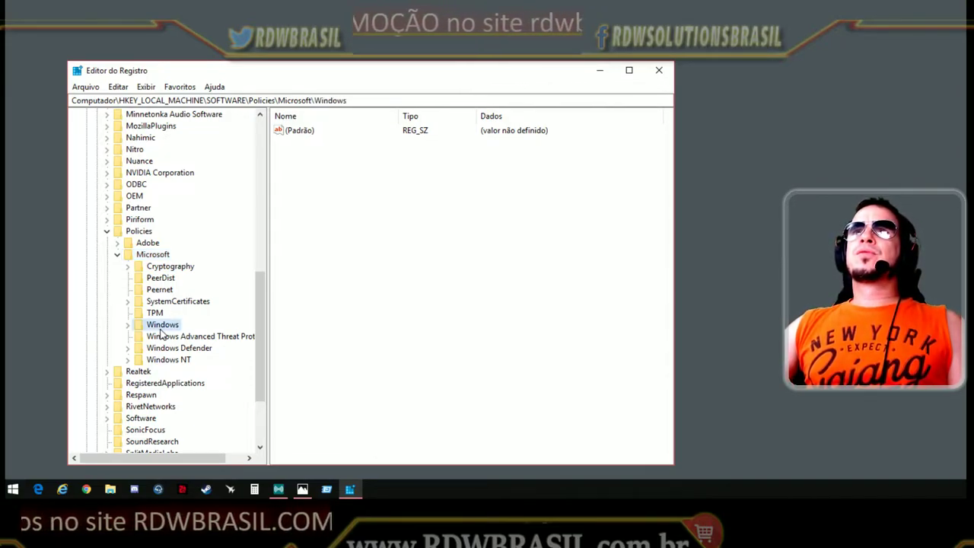
pyautogui.click(128, 326)
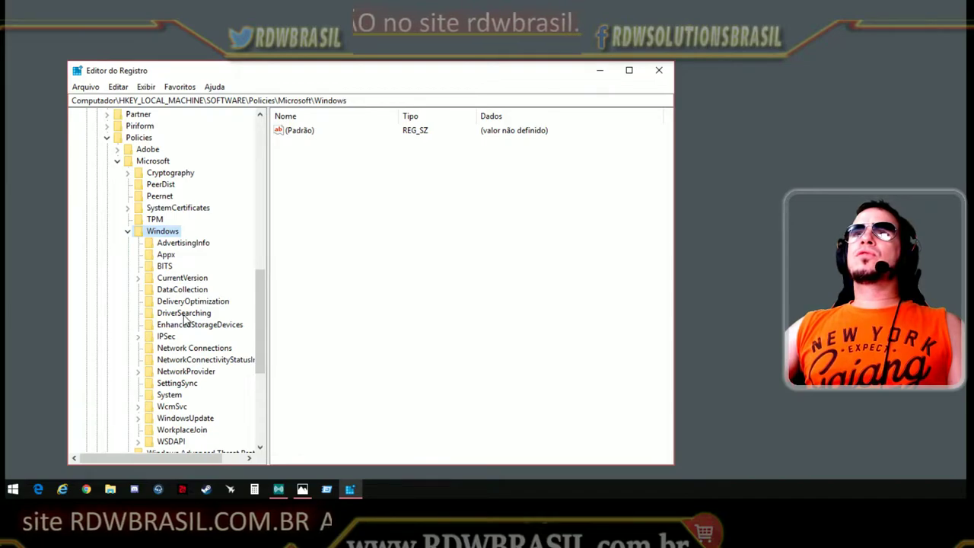
pyautogui.scroll(-1, 185, 320)
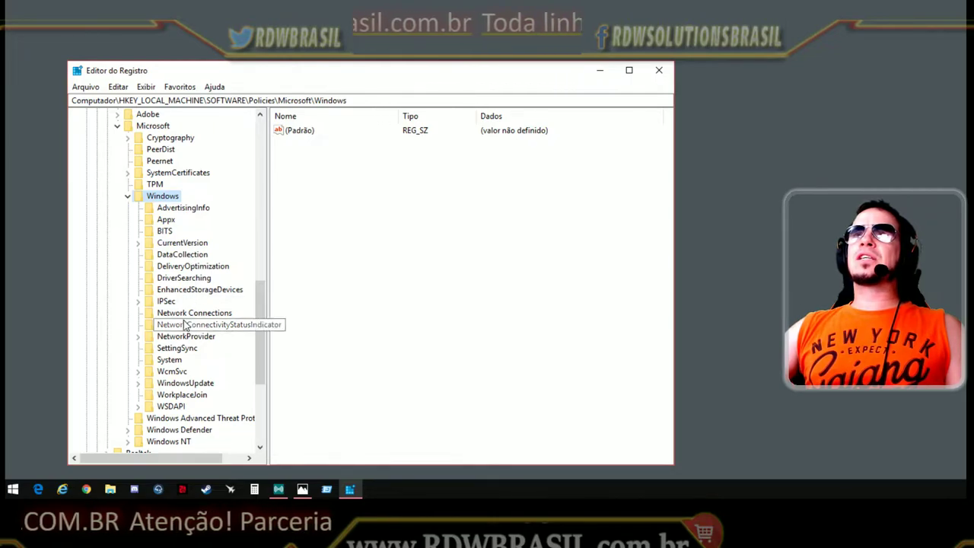
# Step: Expand the WindowsUpdate key under Policies\Microsoft\Windows and open its AU subkey
pyautogui.rightClick(168, 201)
pyautogui.moveTo(242, 227)
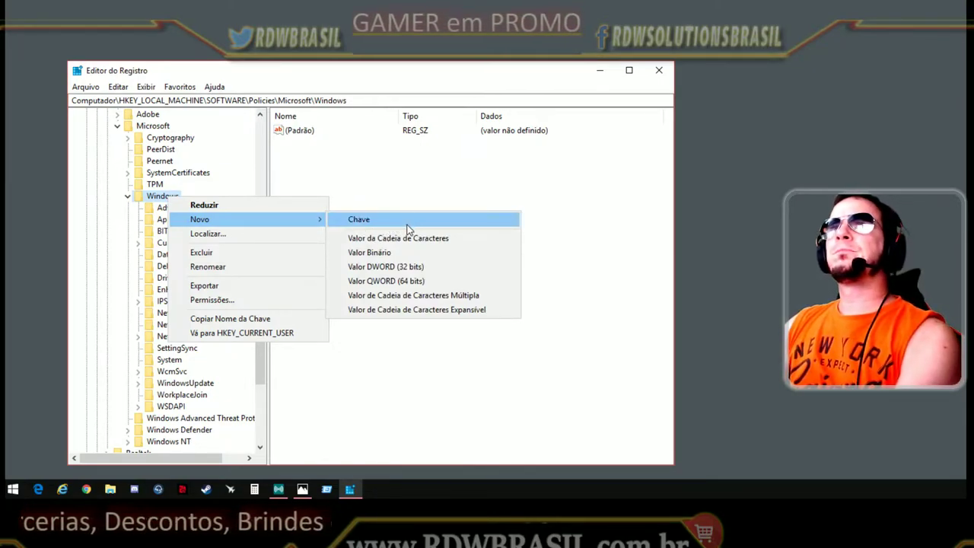
pyautogui.click(183, 387)
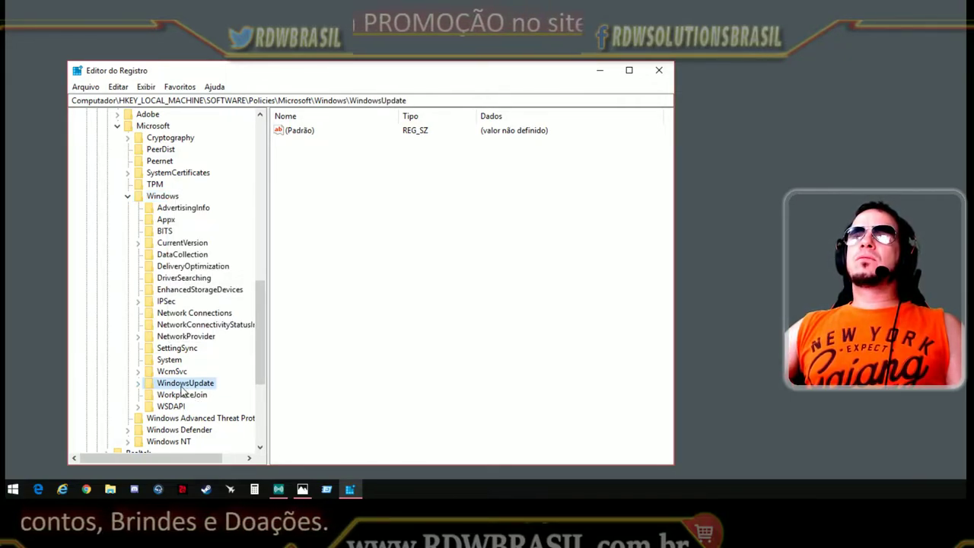
pyautogui.click(136, 385)
pyautogui.scroll(-1, 213, 377)
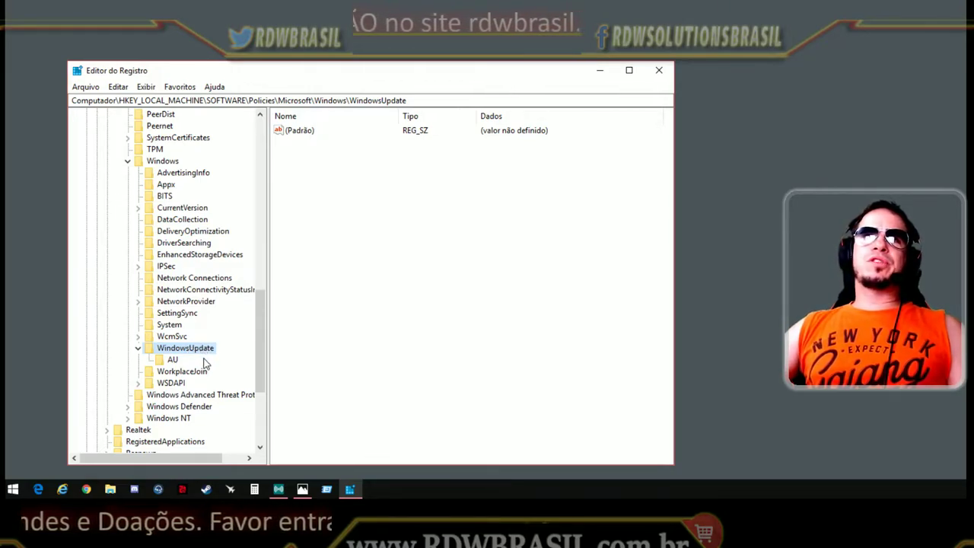
pyautogui.rightClick(194, 352)
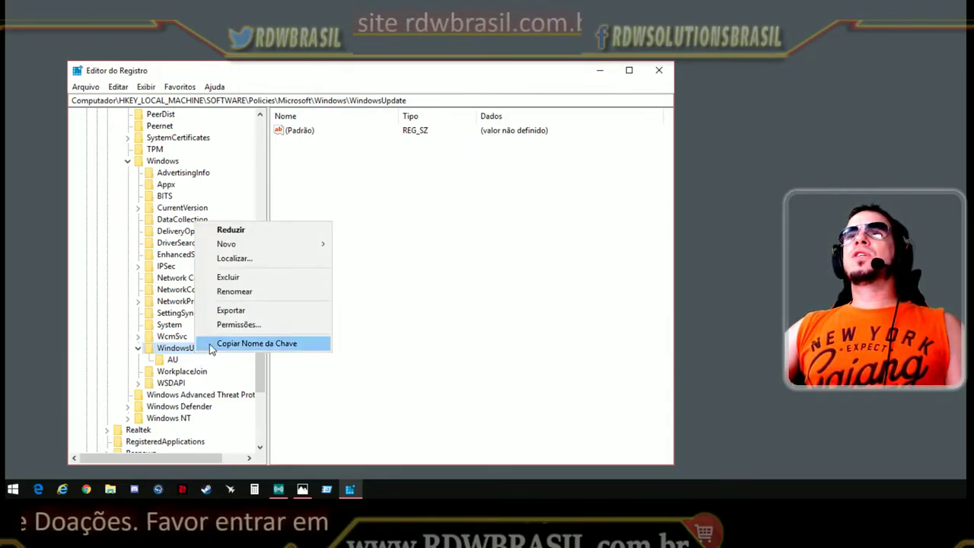
pyautogui.moveTo(290, 245)
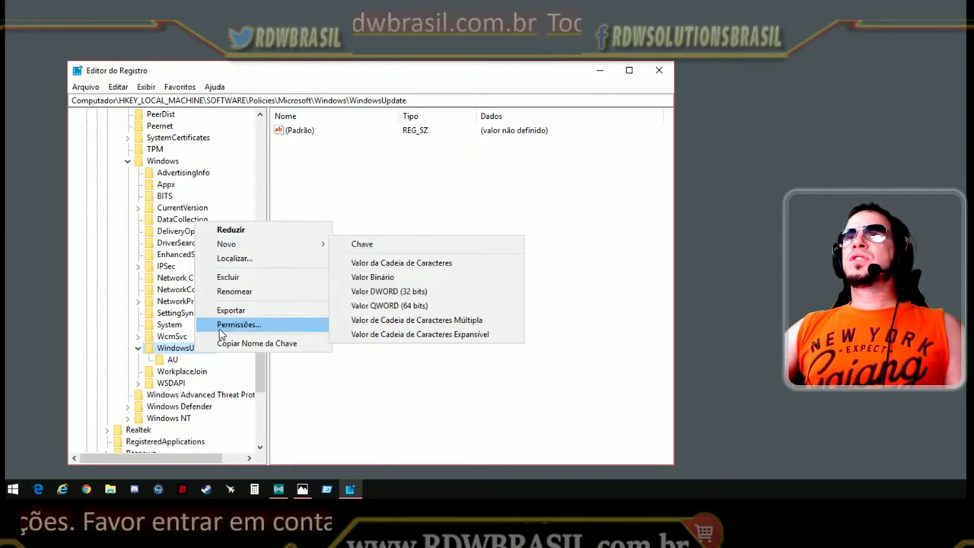
pyautogui.click(173, 361)
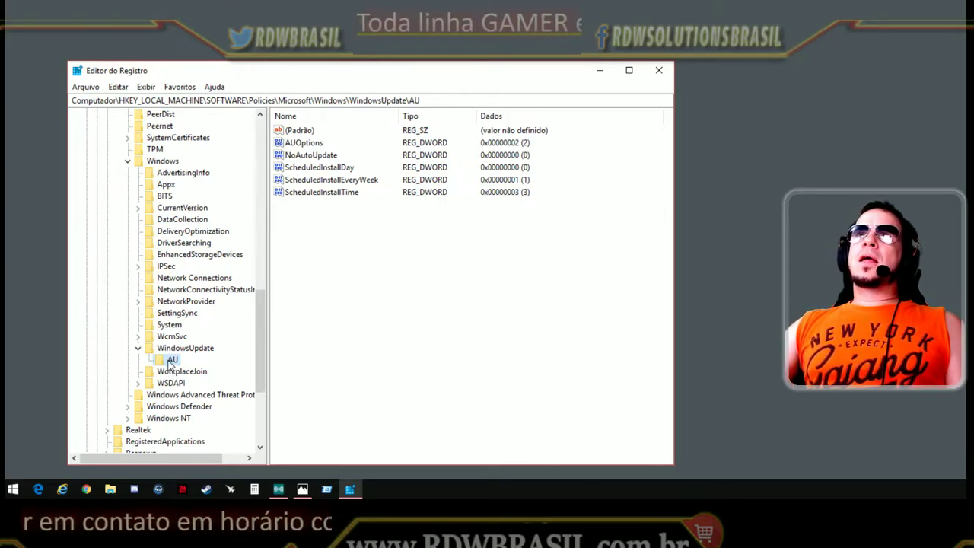
pyautogui.rightClick(170, 362)
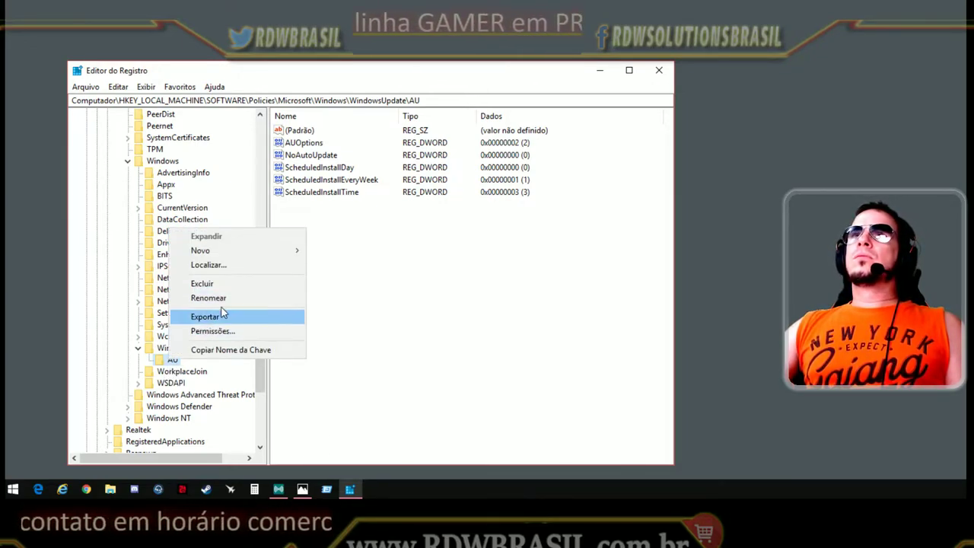
pyautogui.moveTo(289, 251)
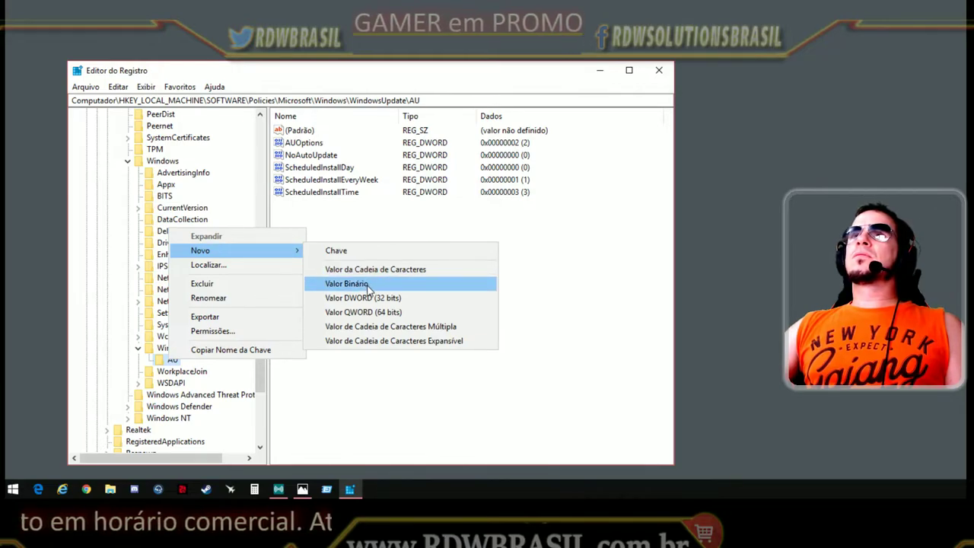
pyautogui.click(342, 219)
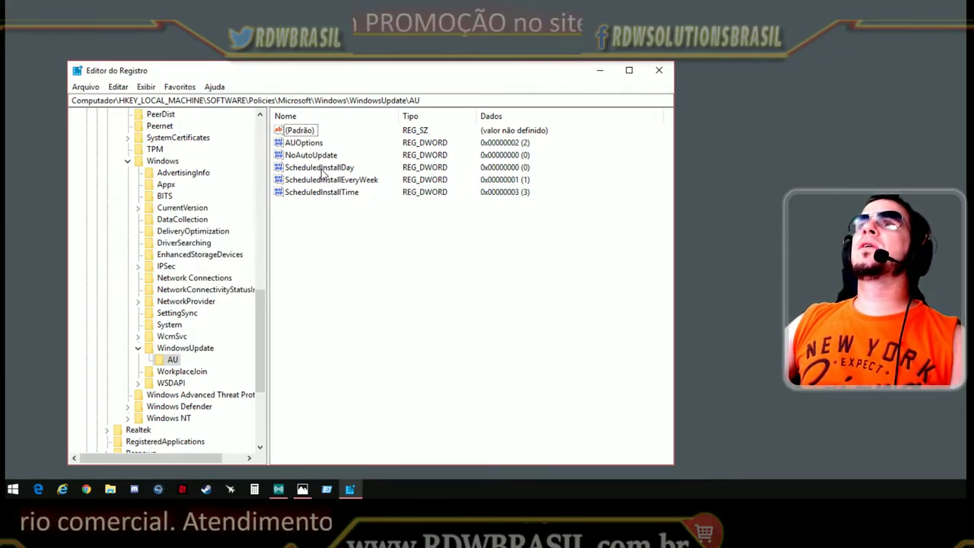
pyautogui.rightClick(167, 361)
pyautogui.moveTo(260, 252)
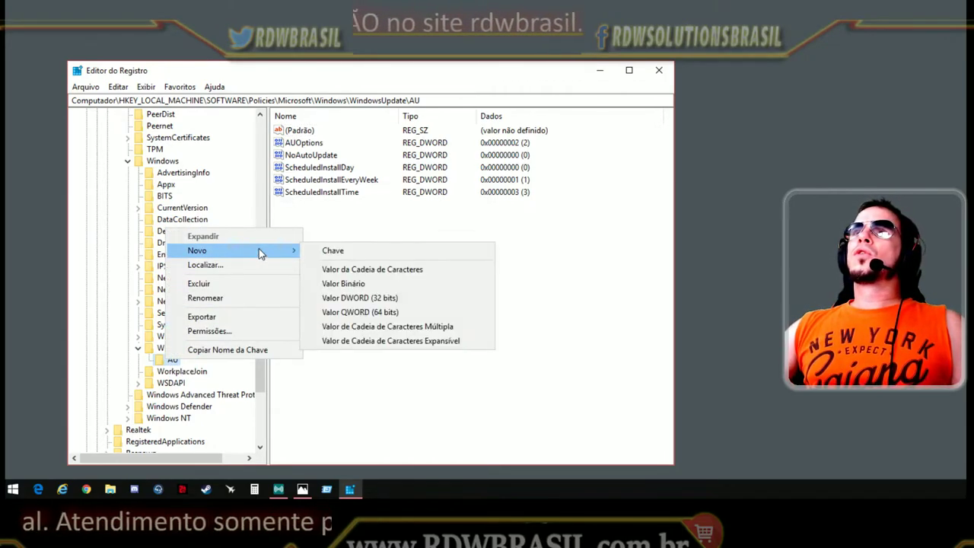
# Step: Set the NoAutoUpdate DWORD value in the AU key to 1 and close the Registry Editor
pyautogui.click(312, 156)
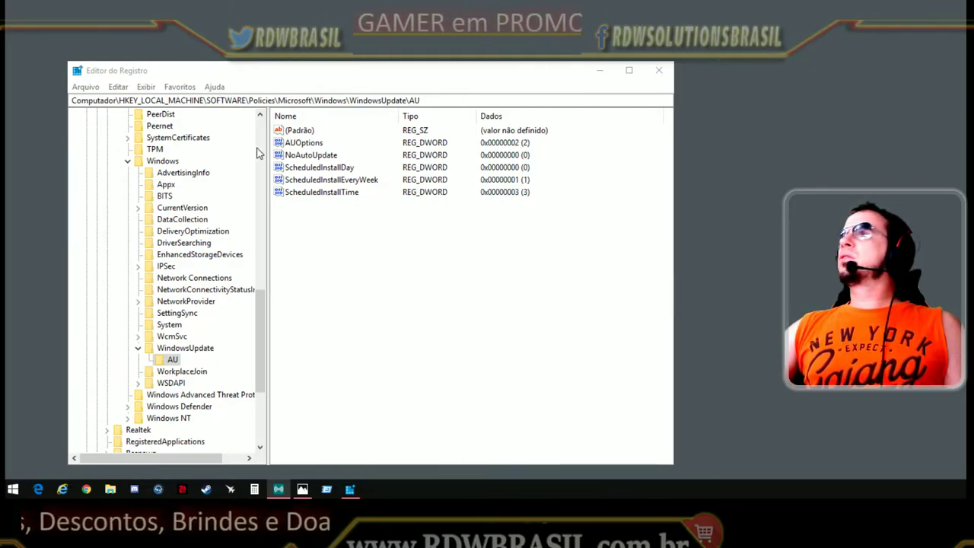
pyautogui.click(319, 156)
pyautogui.rightClick(321, 158)
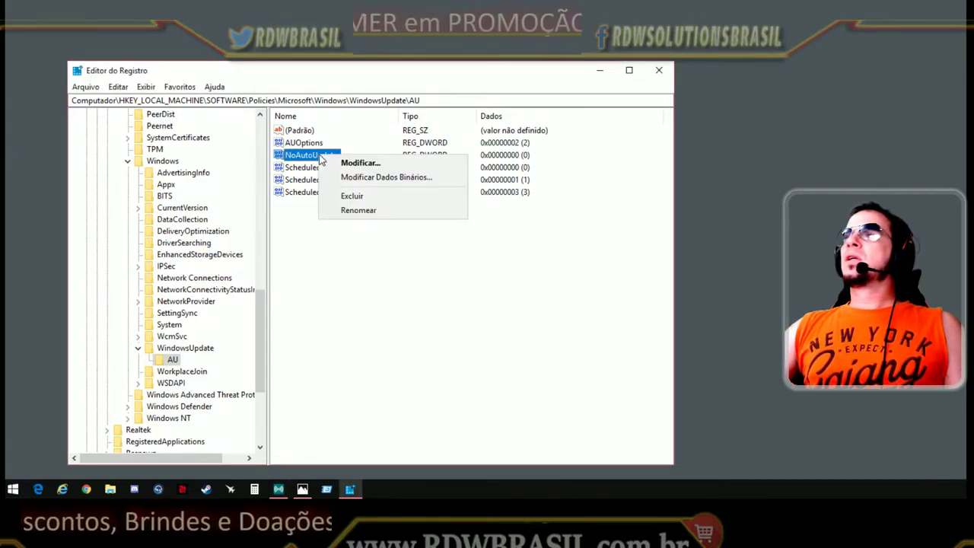
pyautogui.click(364, 163)
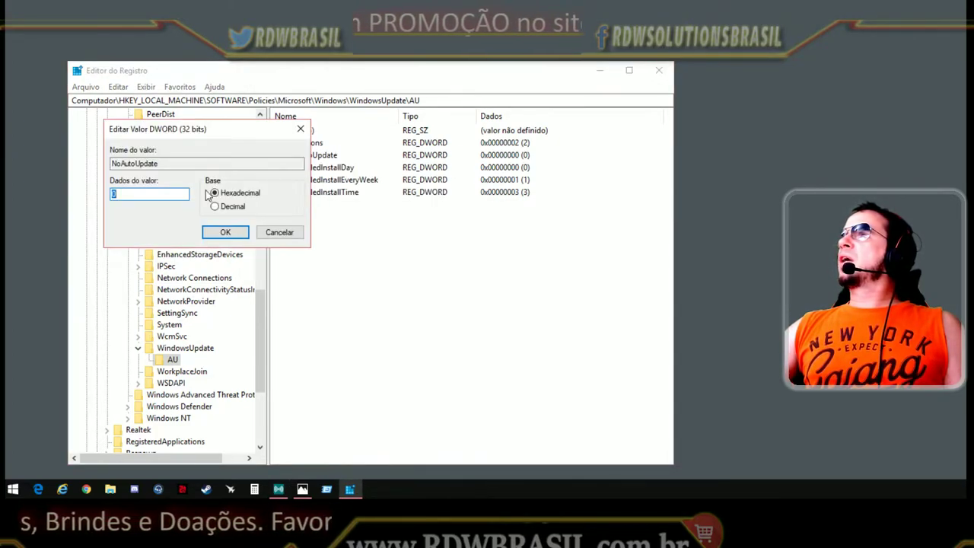
pyautogui.write('1')
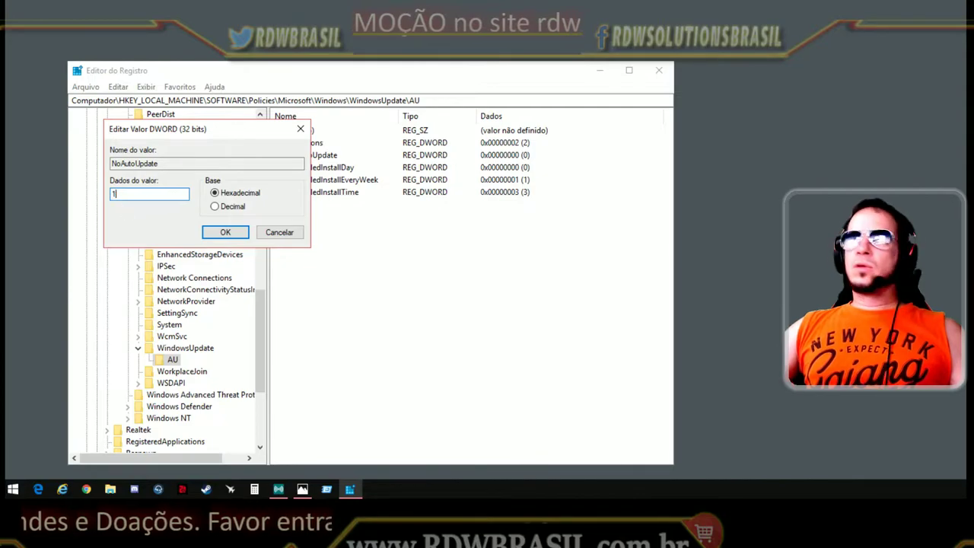
pyautogui.click(219, 236)
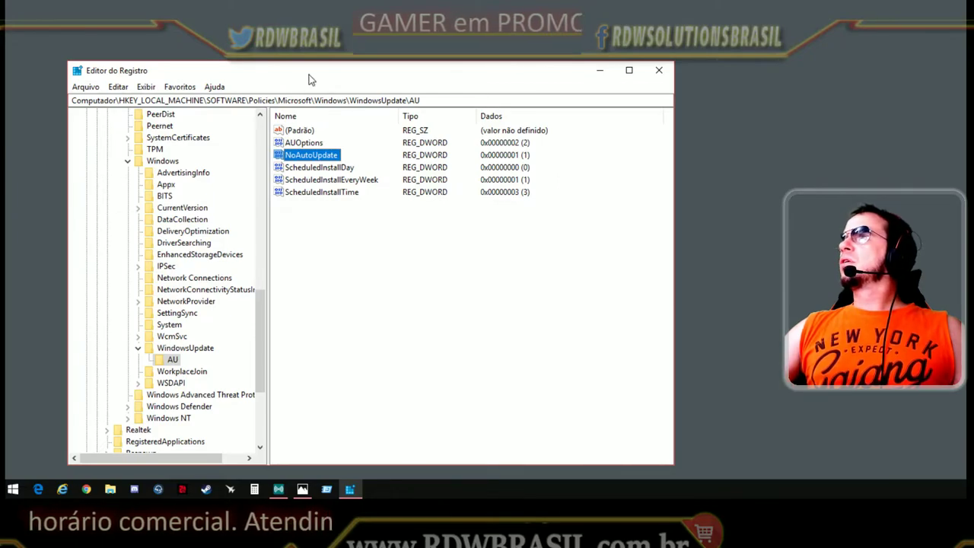
pyautogui.click(658, 72)
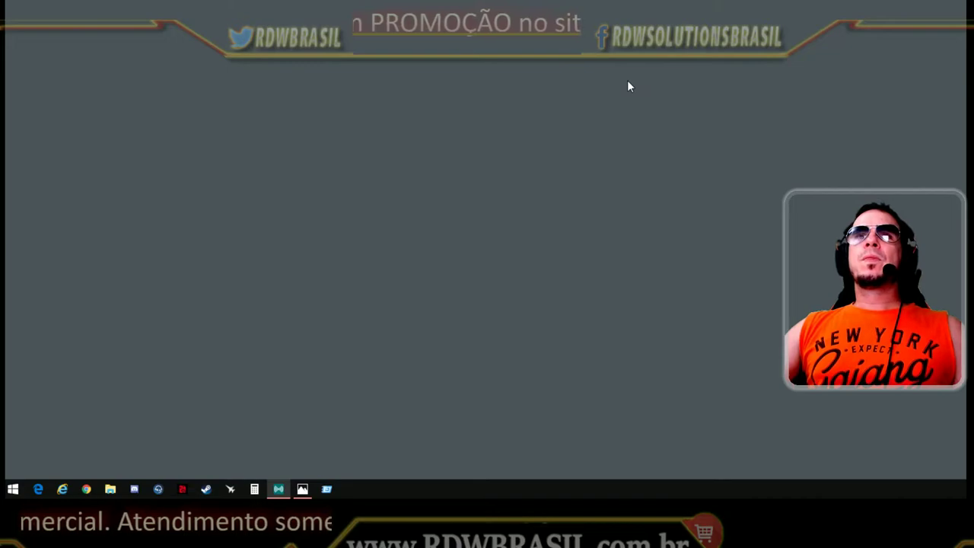